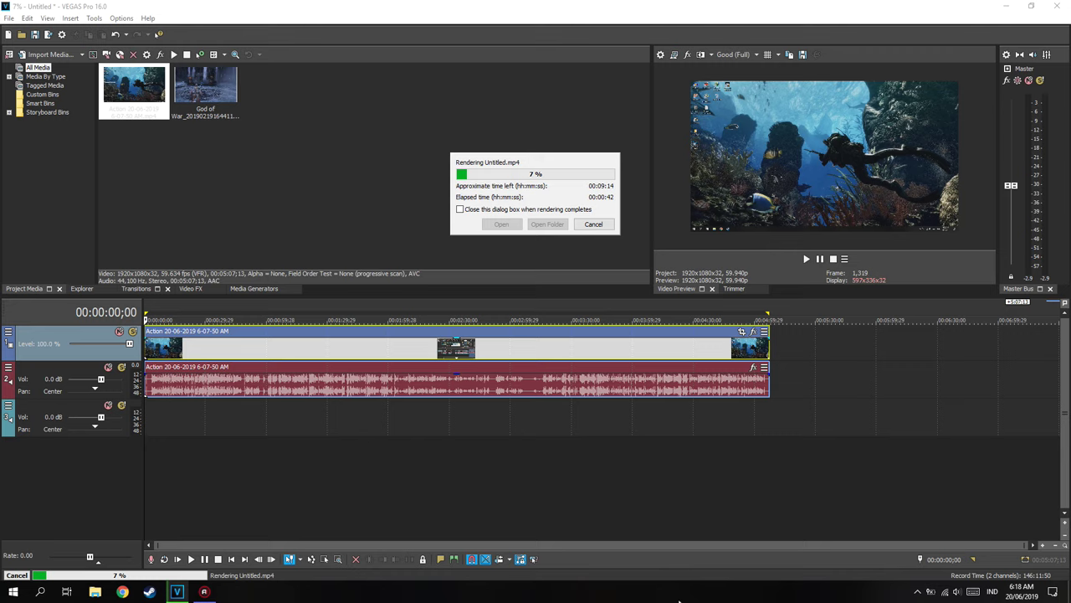
Open Task Manager and move its window clear of the render progress dialog
right_click(649, 591)
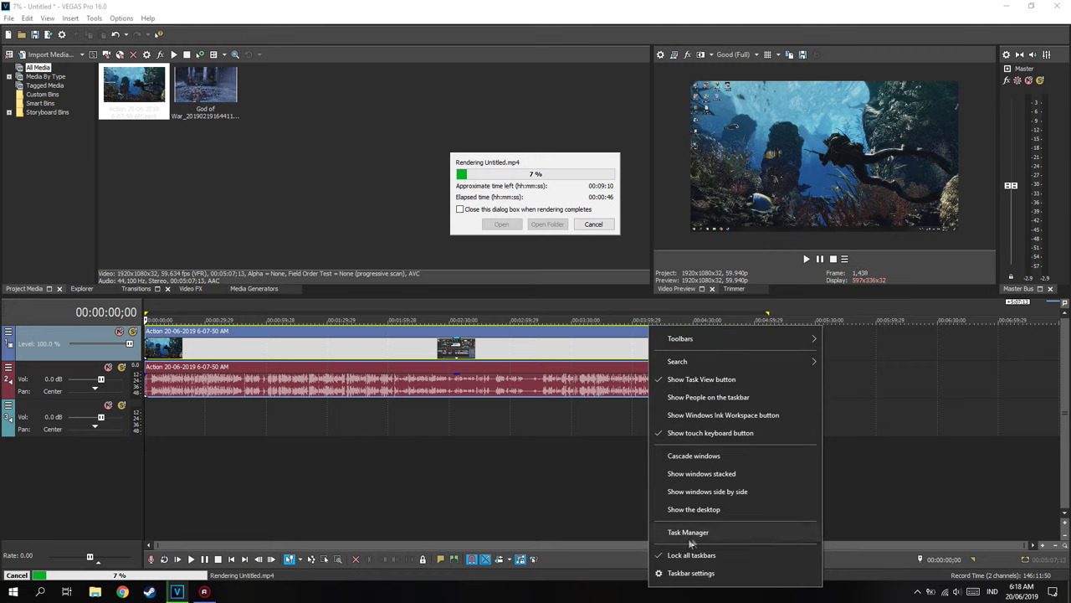
right_click(574, 595)
click(638, 540)
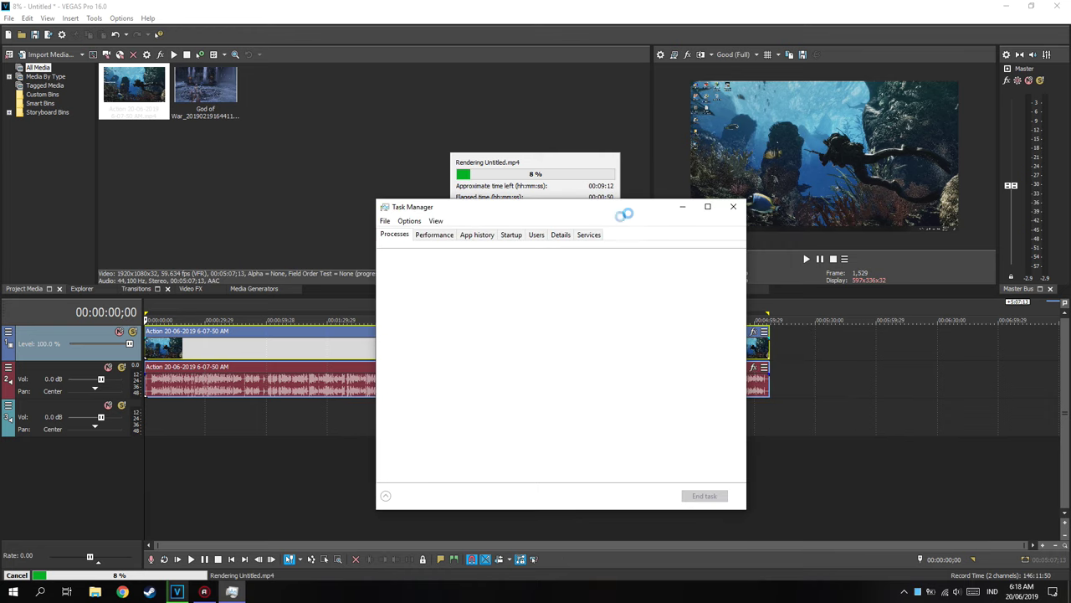
drag(569, 212, 862, 132)
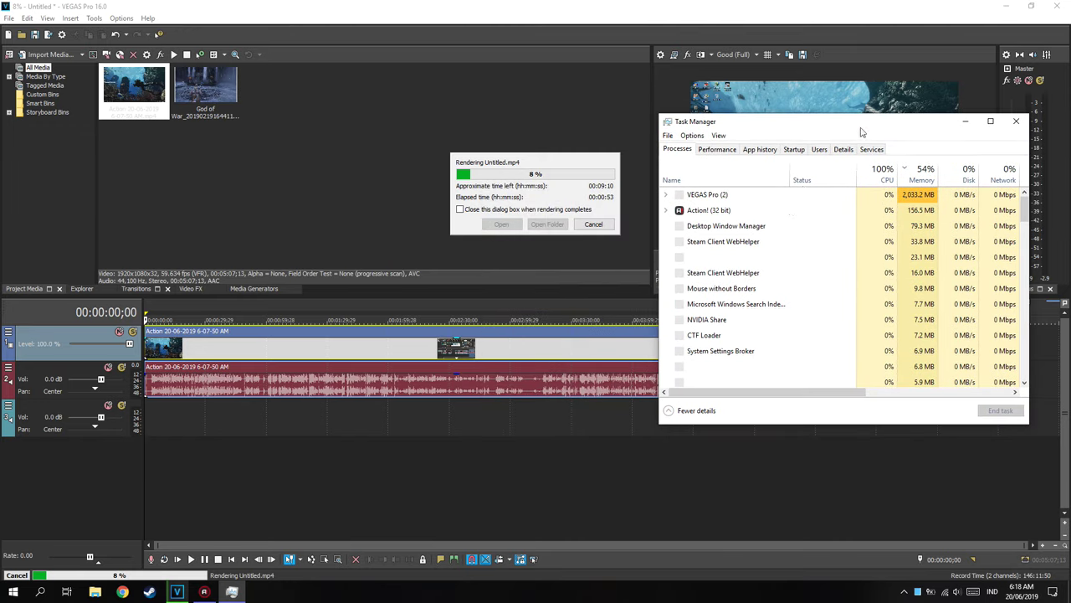
Examine the CPU load, the per-process usage and the NVIDIA GPU 1 graphs in Task Manager during the render
click(718, 151)
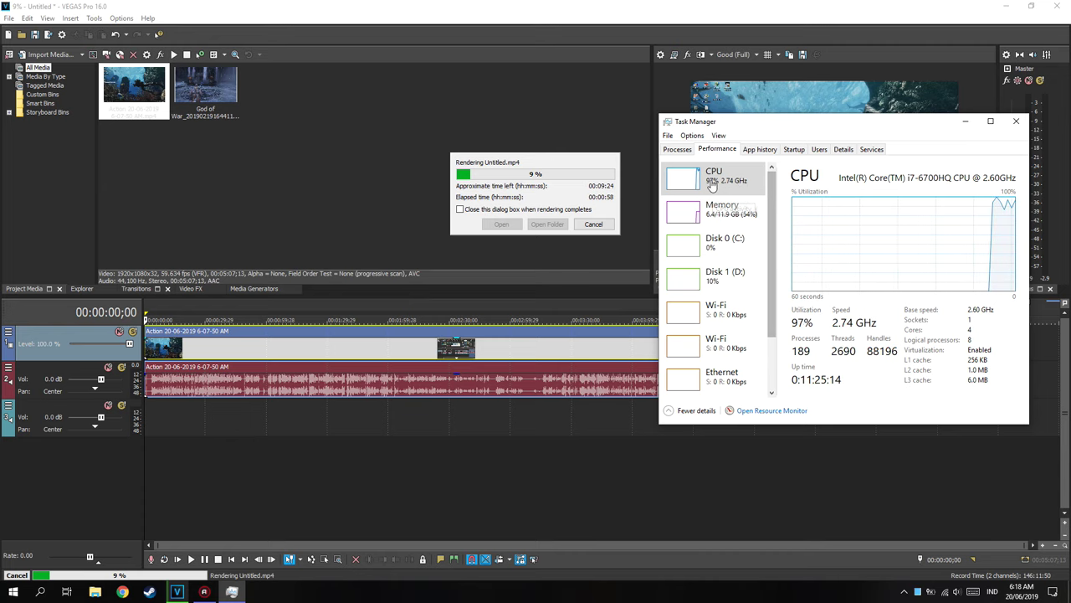
click(679, 150)
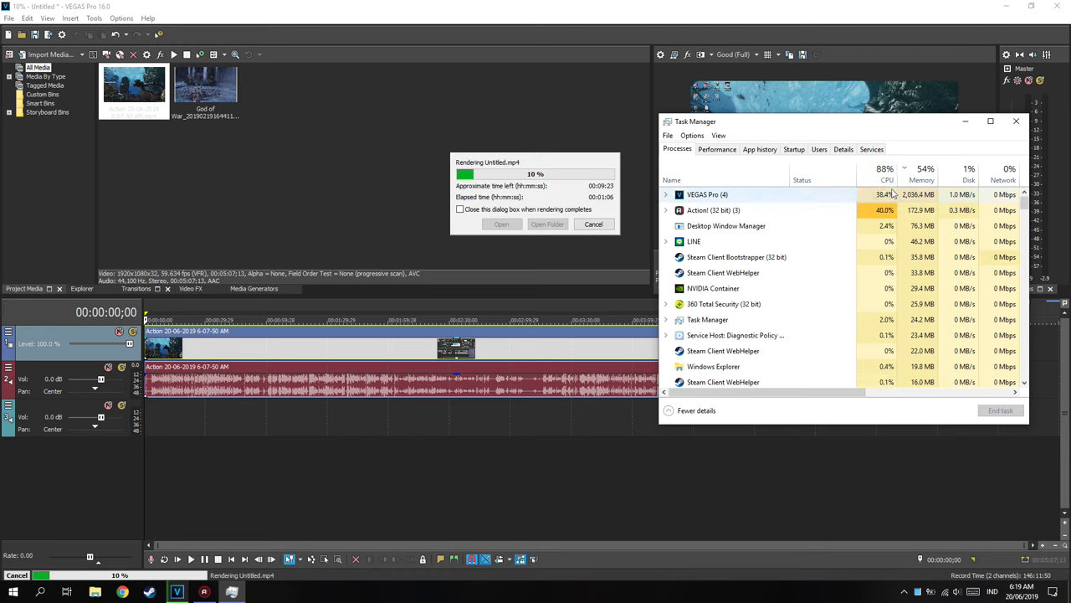
click(718, 149)
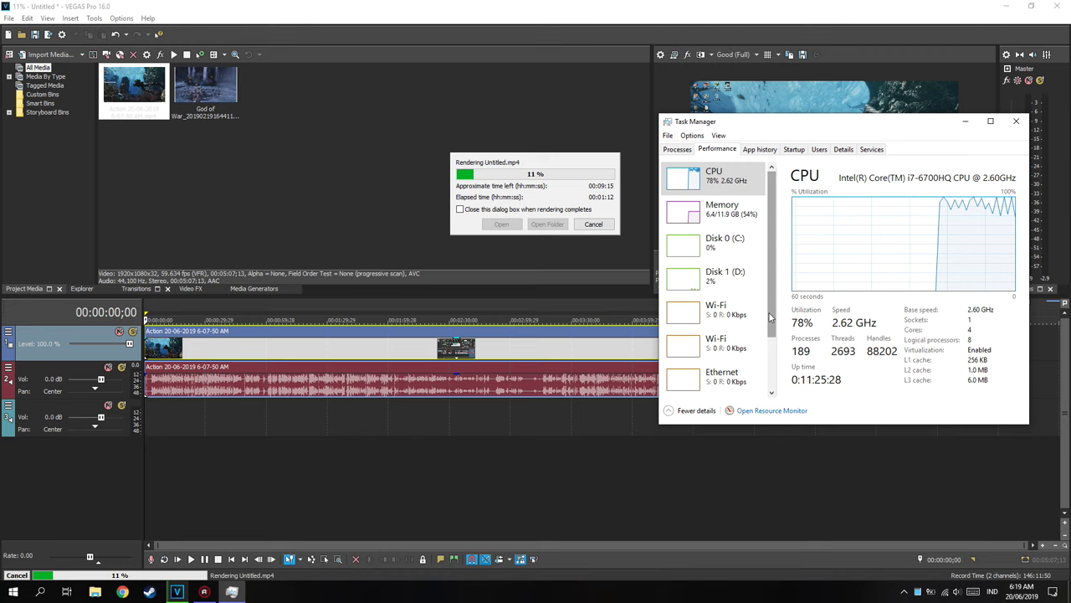
scroll(772, 313, down, 3)
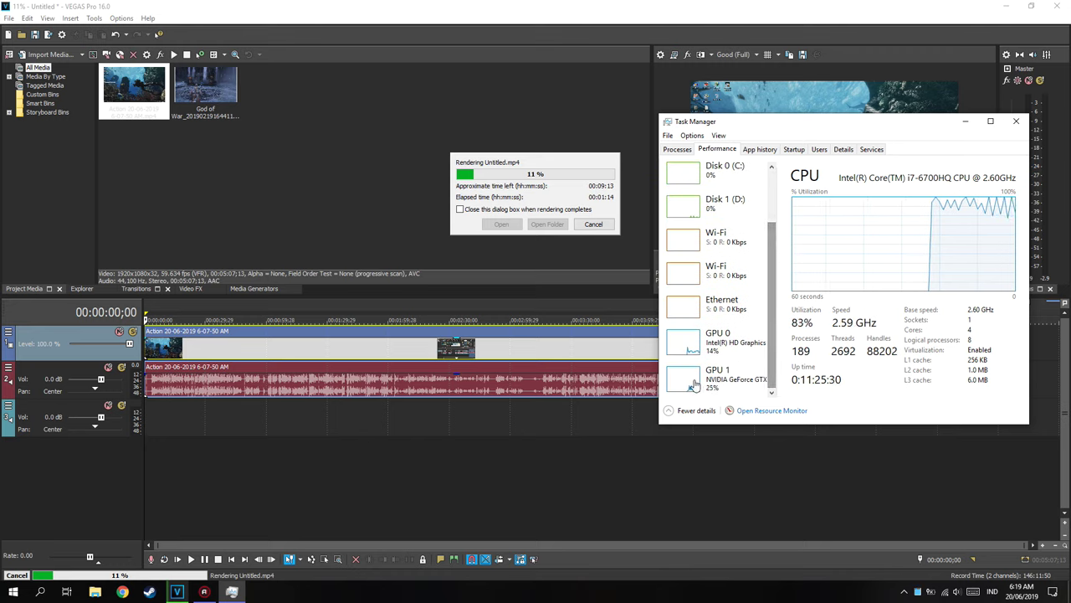
click(695, 374)
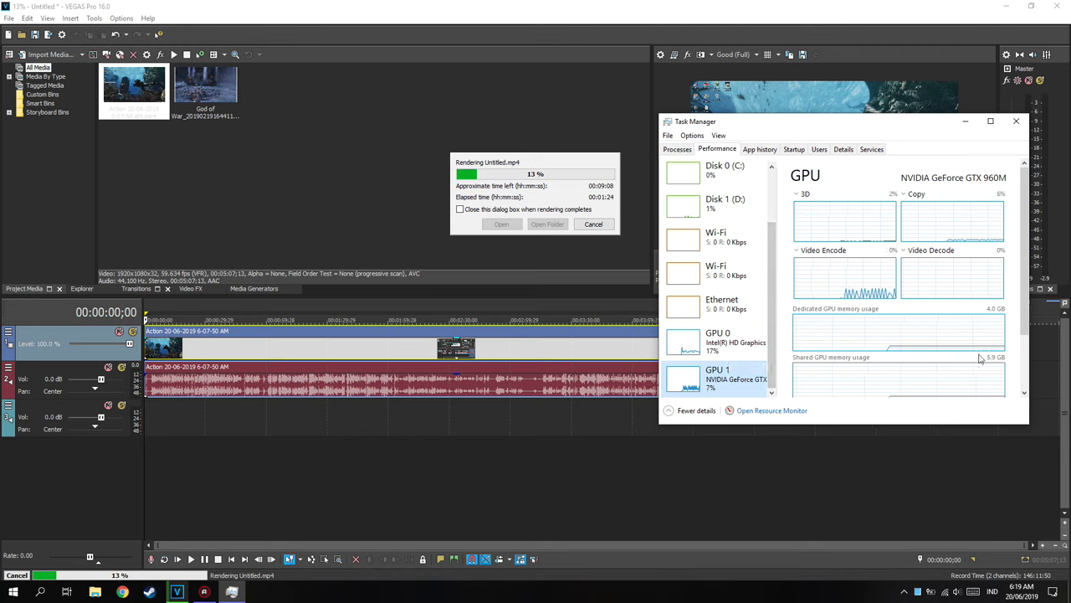
drag(1024, 283, 1021, 224)
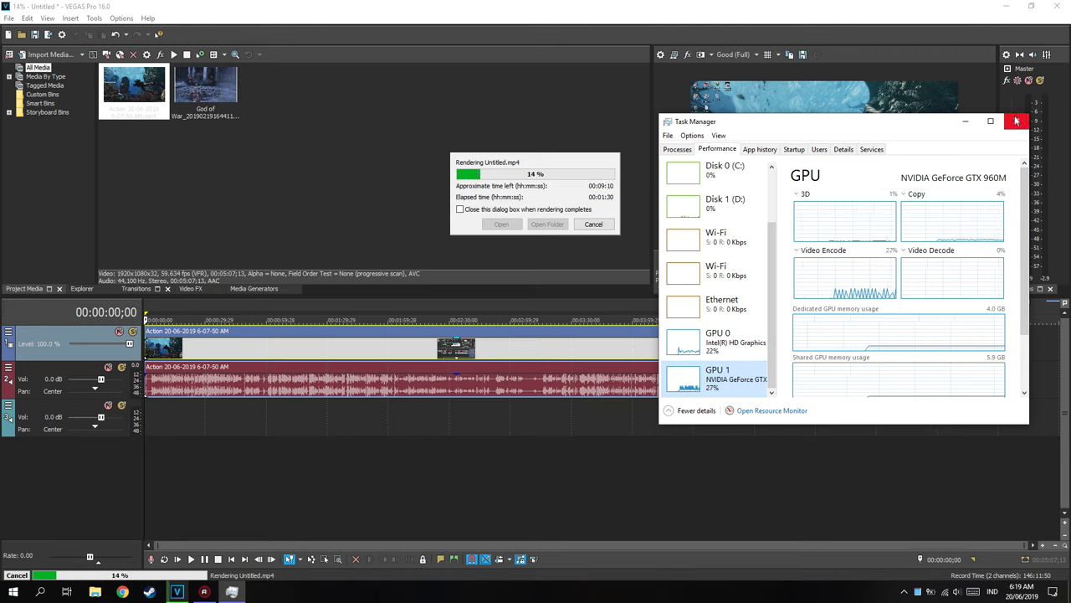
Cancel the running render and close VEGAS Pro 16 without saving the project
click(591, 223)
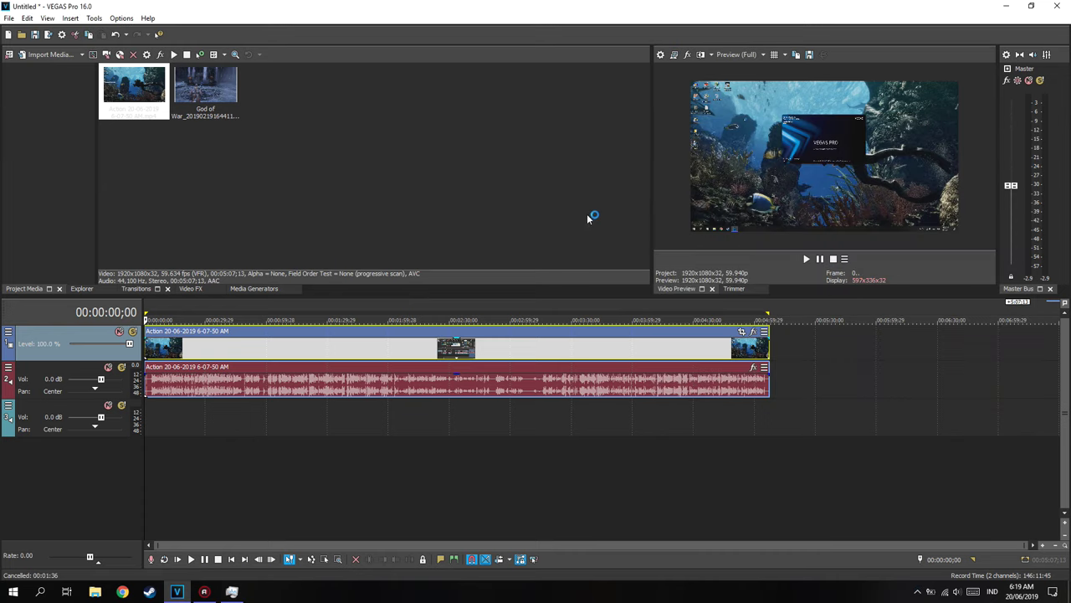
click(1066, 6)
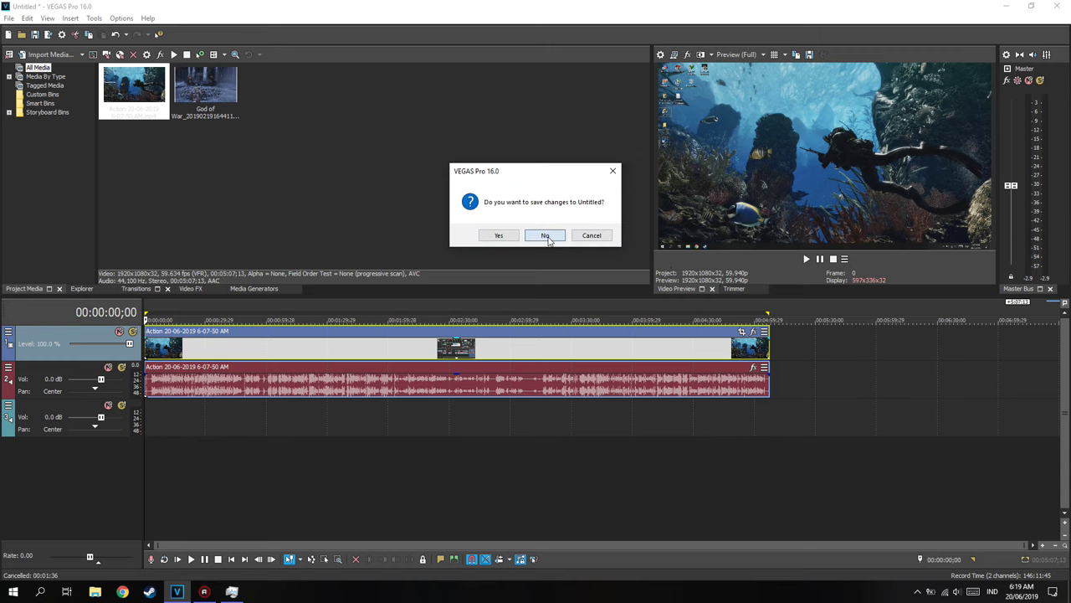
click(545, 233)
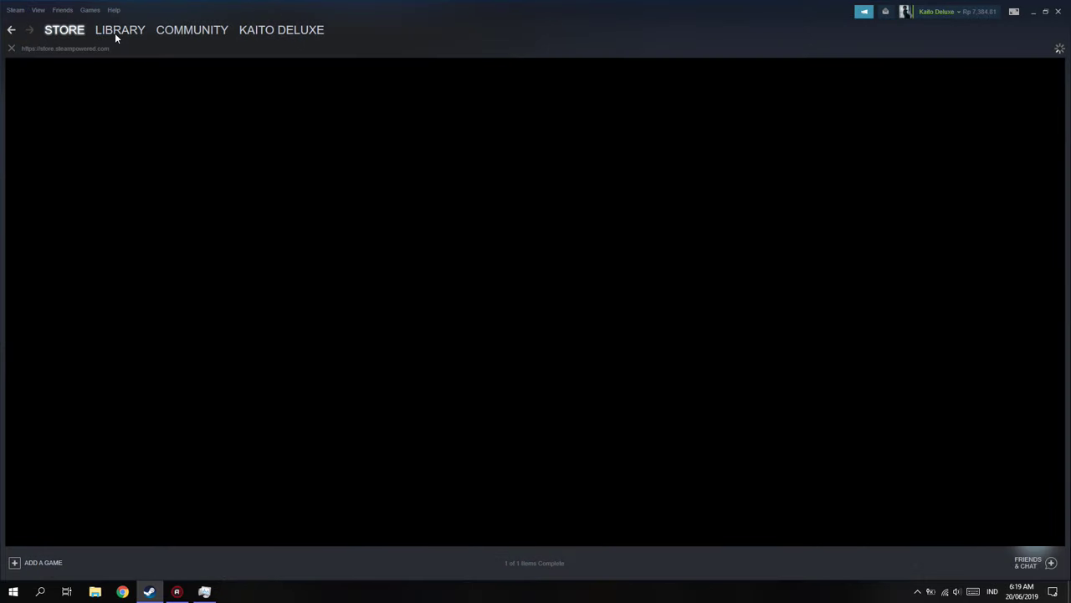
Launch VEGAS Pro 14 Edit from the Steam library and clear the Steam and Action! windows off the desktop
mouse_move(114, 33)
click(127, 56)
click(105, 85)
click(105, 94)
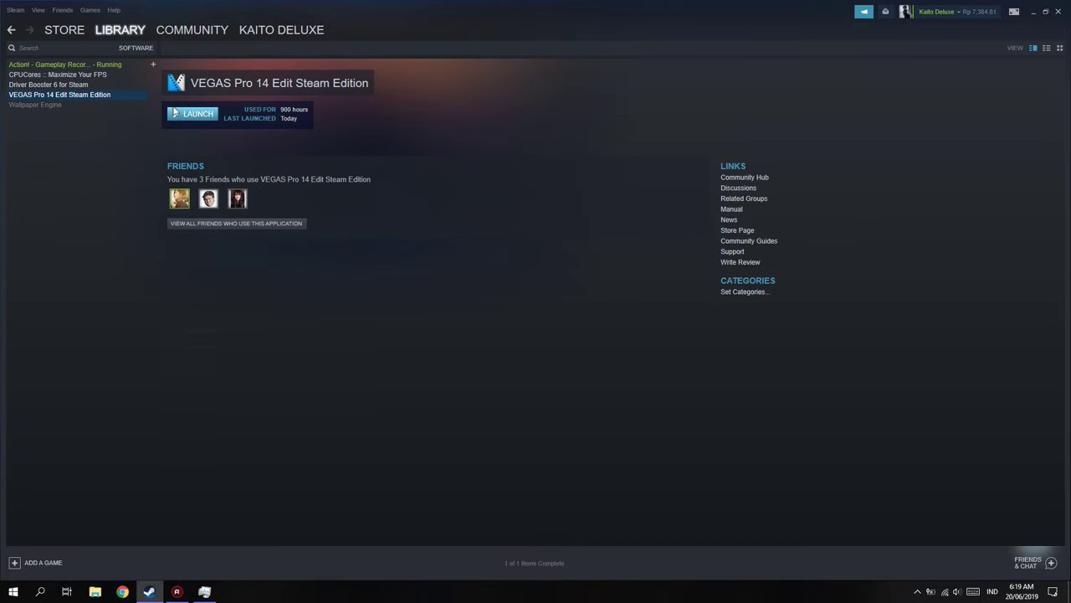
click(1060, 10)
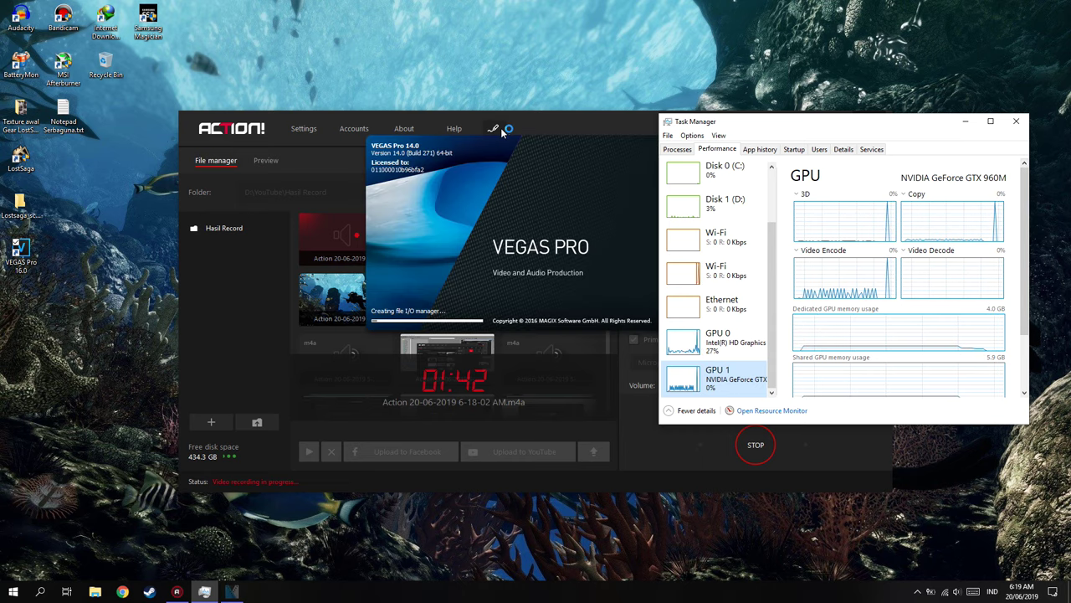
click(837, 122)
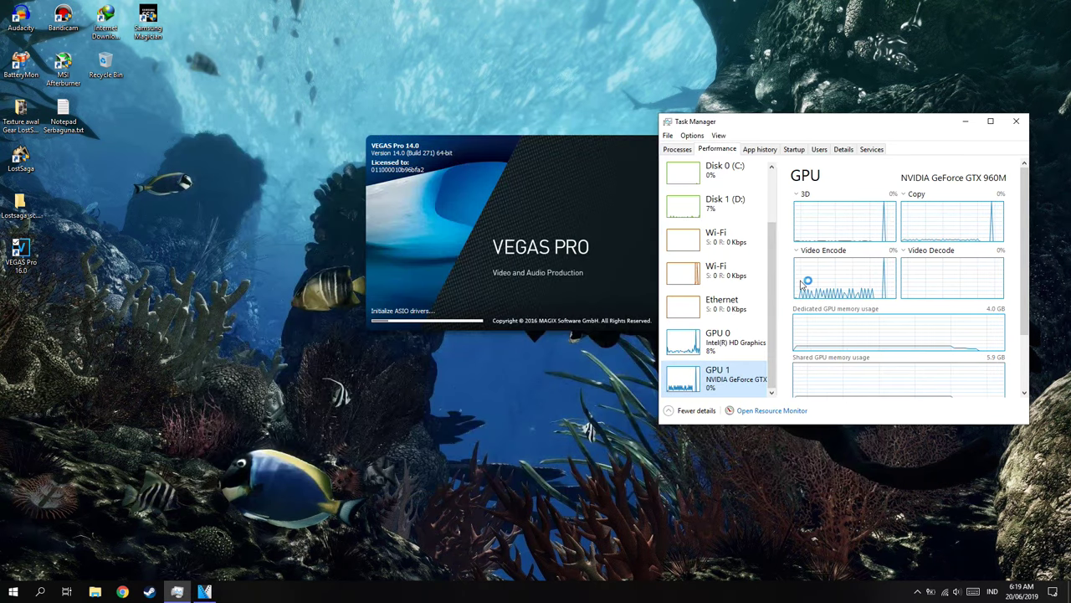
Reposition the Task Manager window over the video preview area of VEGAS Pro 14
drag(892, 122, 946, 95)
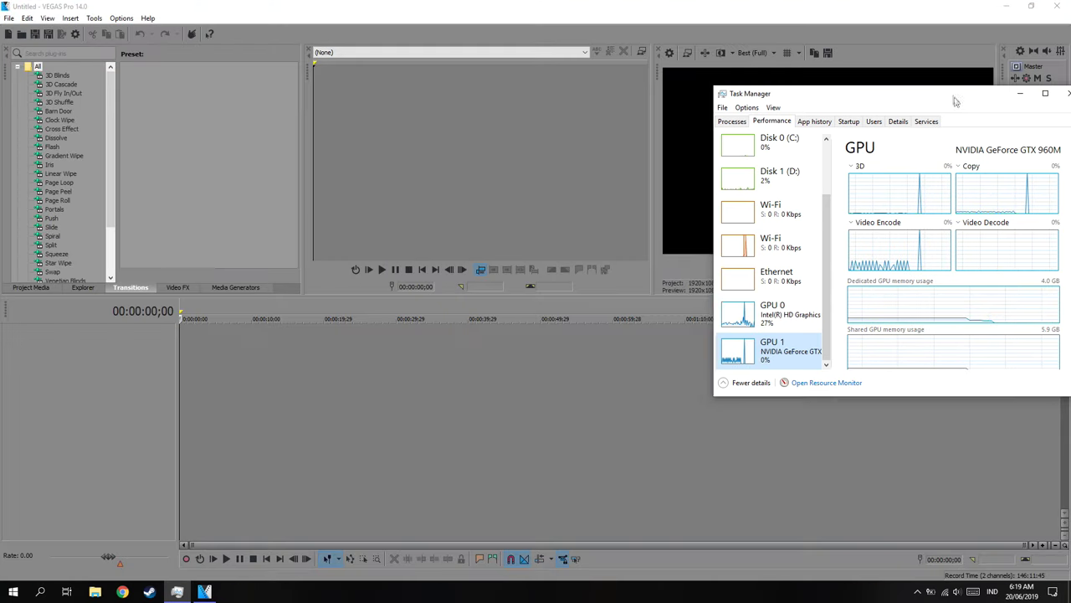
drag(954, 100, 906, 92)
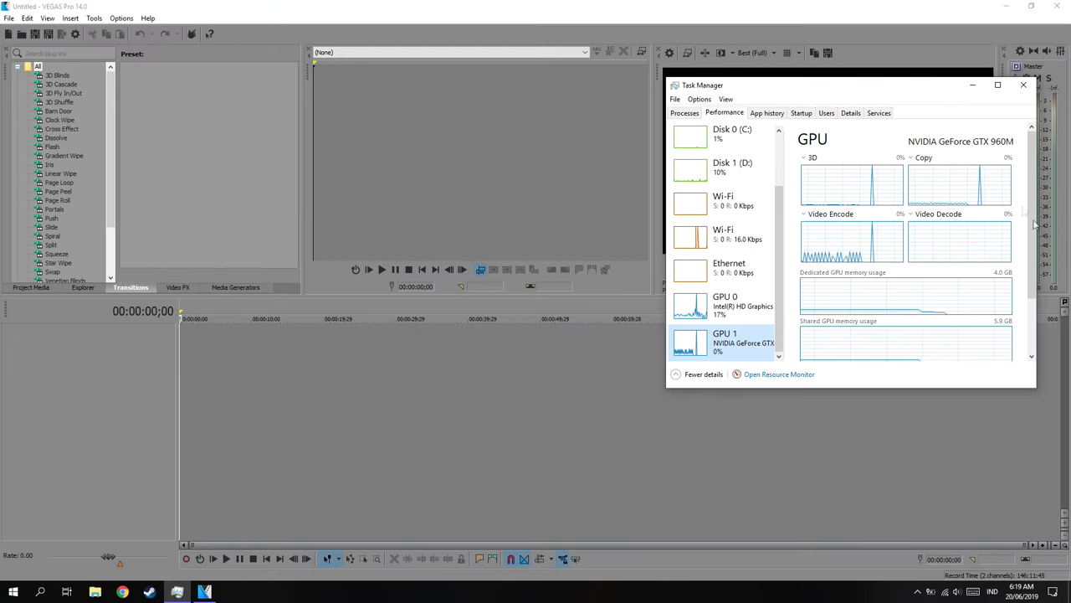
mouse_move(1036, 256)
mouse_down()
mouse_move(1041, 334)
mouse_move(1041, 272)
mouse_up()
Open the video God of War_20190219164411.mp4 from the YouTube\FIX folder in VEGAS Pro 14
click(318, 455)
click(9, 18)
click(405, 165)
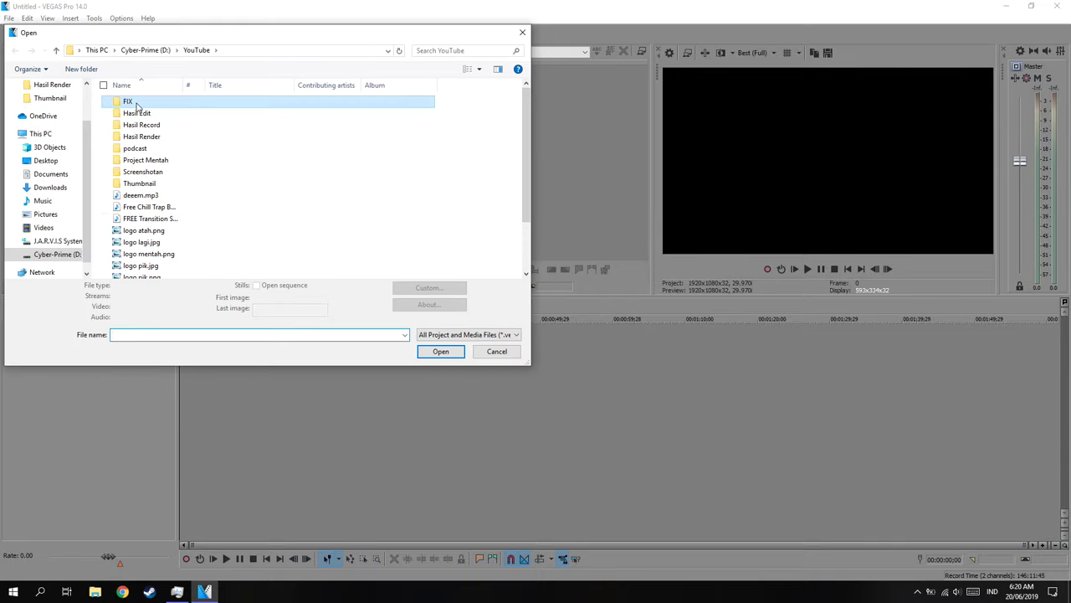
double_click(127, 101)
click(388, 271)
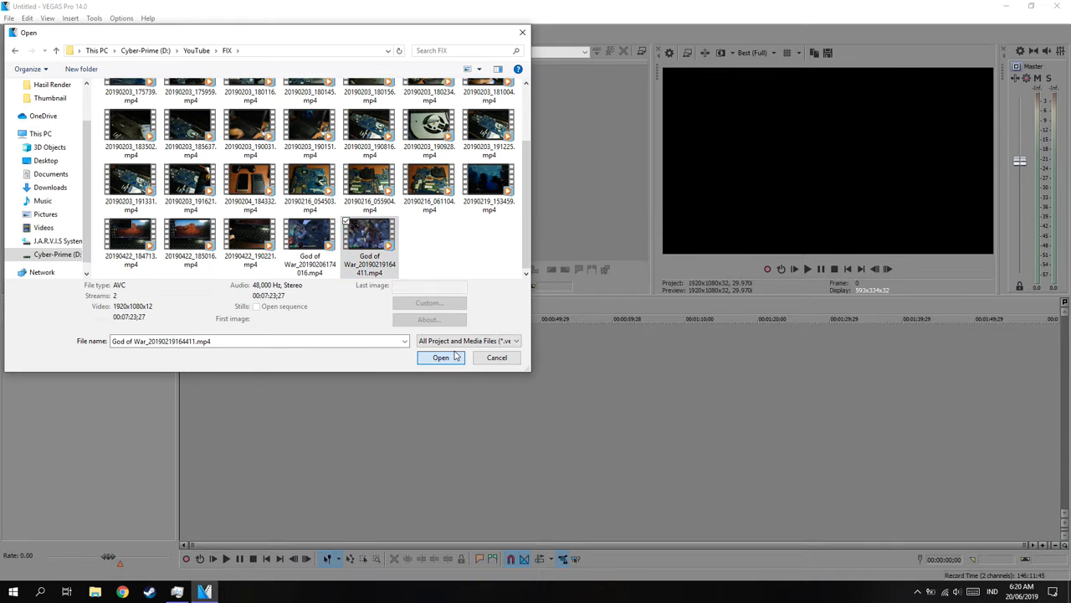
double_click(390, 273)
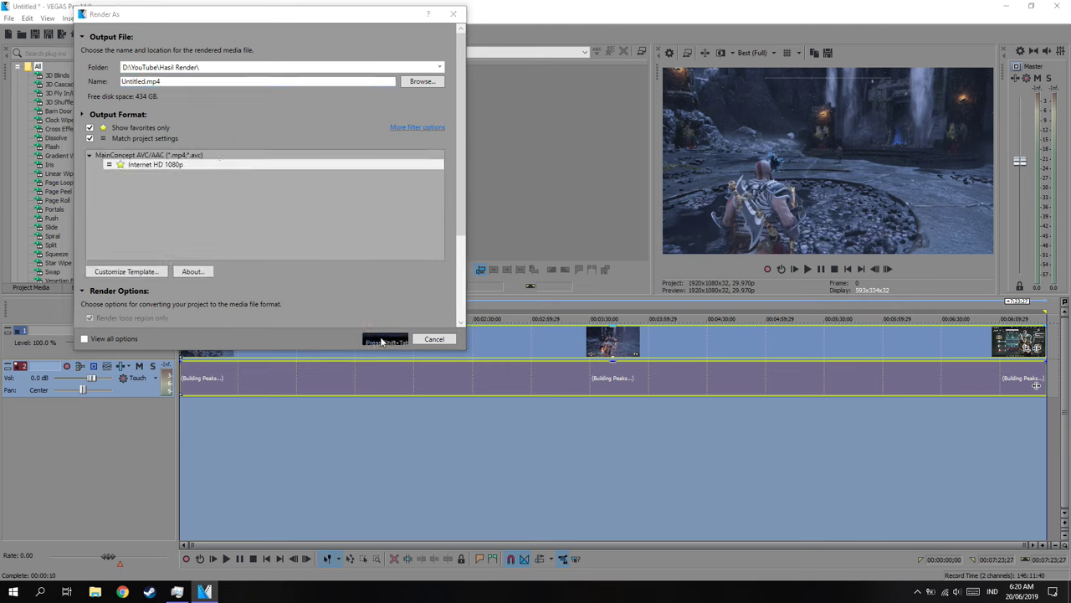
Render the project to Untitled.mp4 with the MainConcept AVC/AAC Internet HD 1080p template and bring Task Manager to the front
click(383, 339)
click(177, 591)
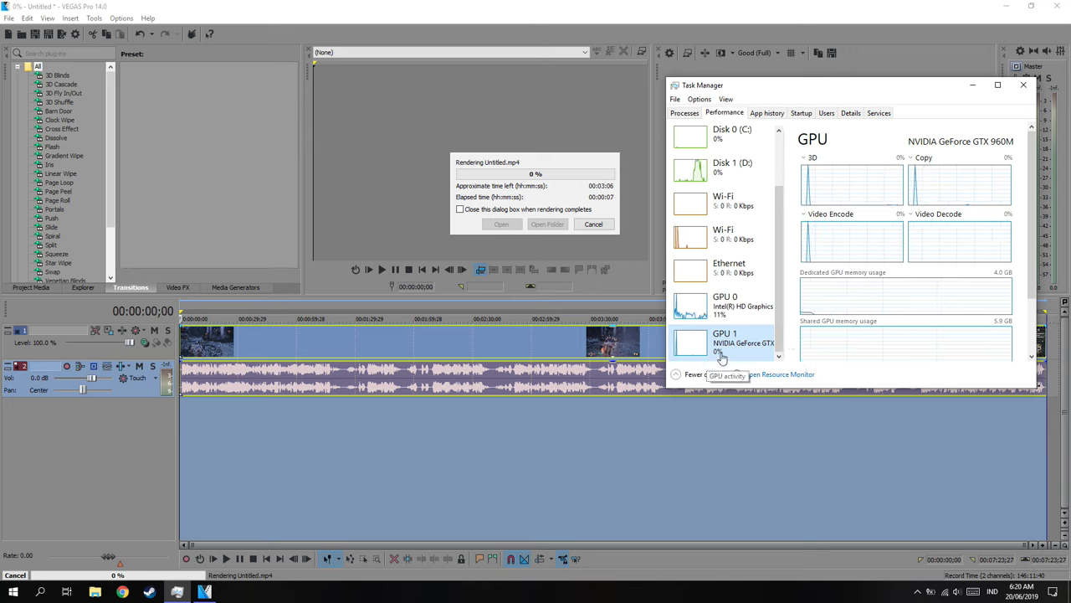
Compare the CPU load with the NVIDIA GPU 1 activity in Task Manager during the VEGAS Pro 14 render
scroll(746, 335, up, 3)
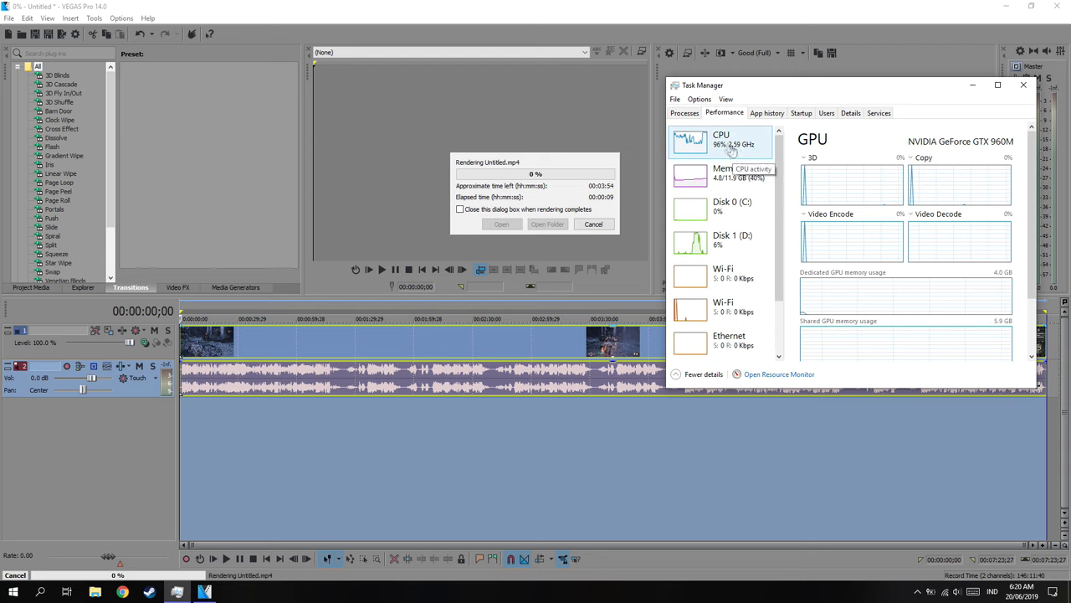
click(724, 144)
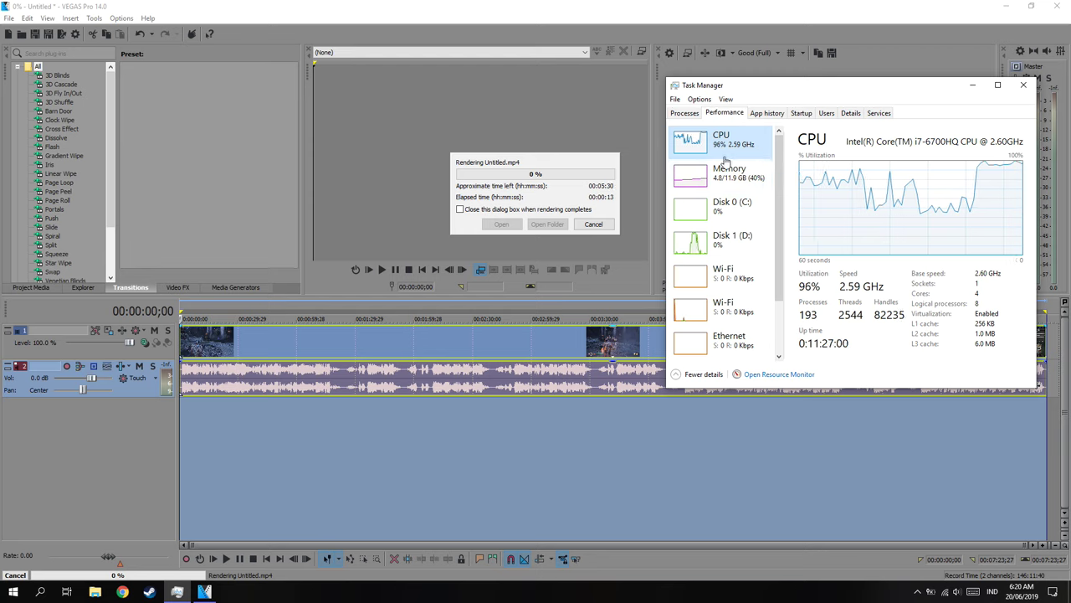
scroll(748, 243, down, 2)
click(750, 351)
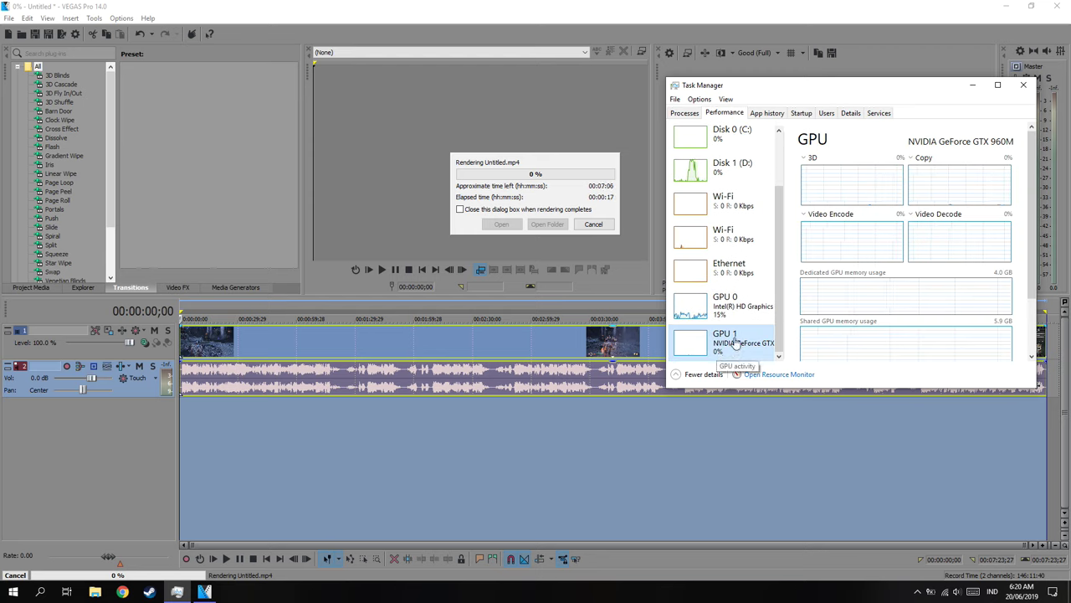
scroll(736, 331, up, 2)
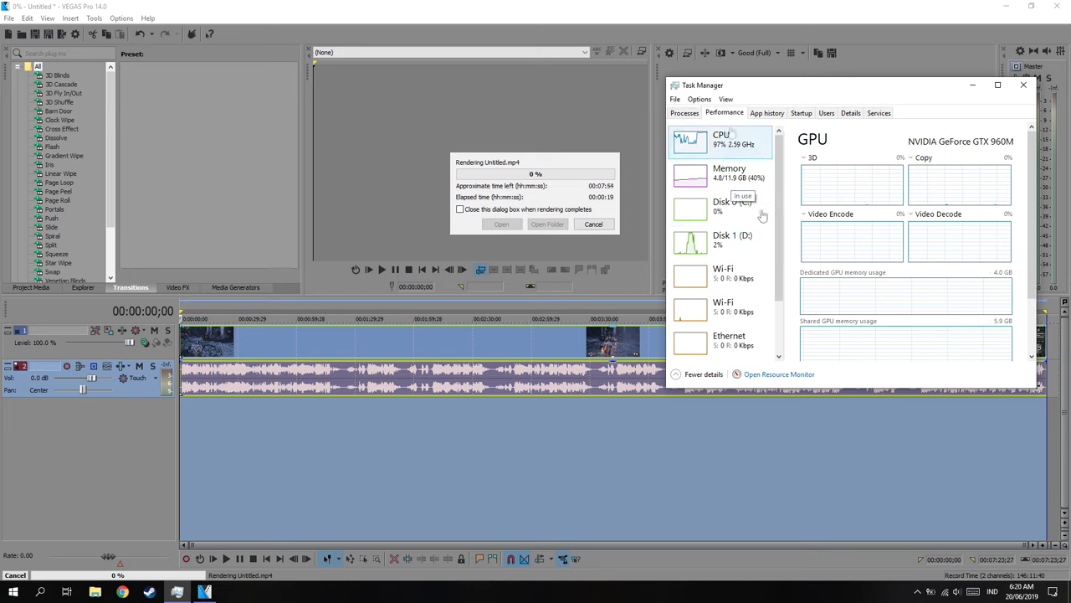
scroll(754, 217, down, 2)
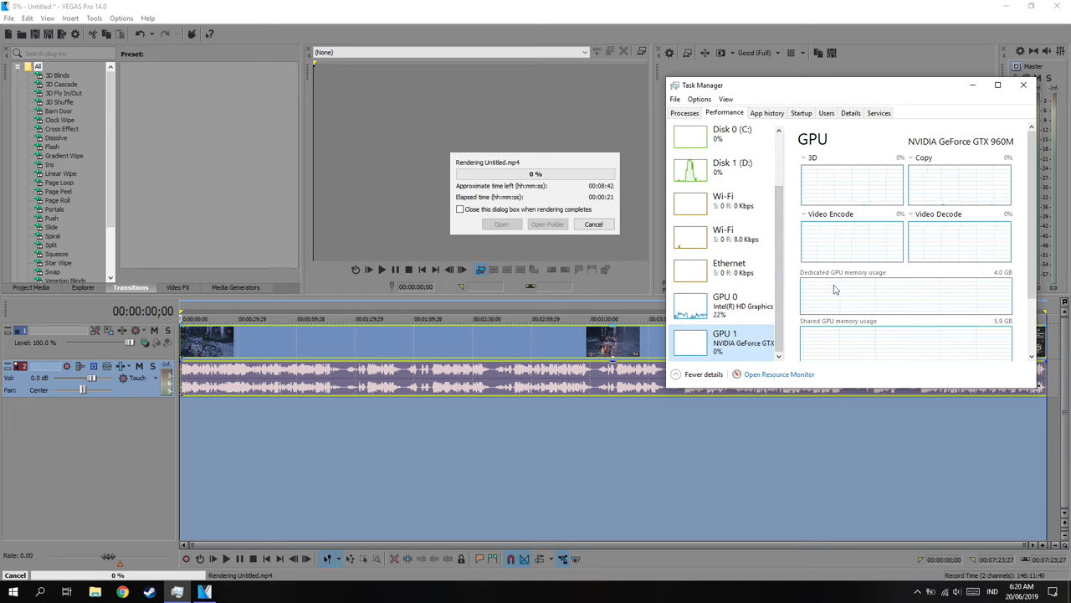
scroll(733, 247, up, 2)
scroll(737, 230, up, 1)
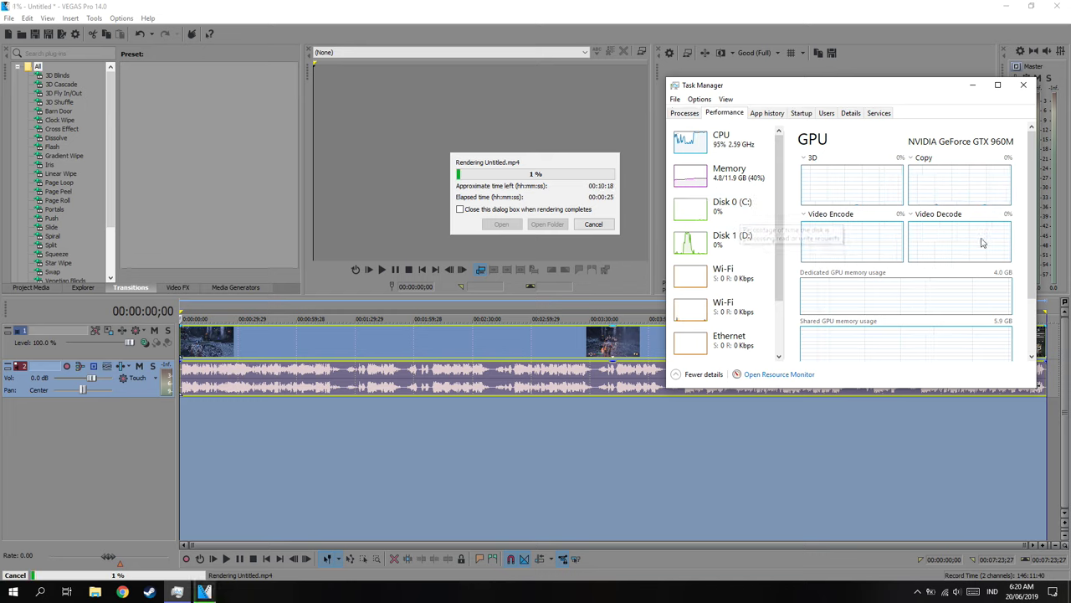
scroll(753, 251, down, 2)
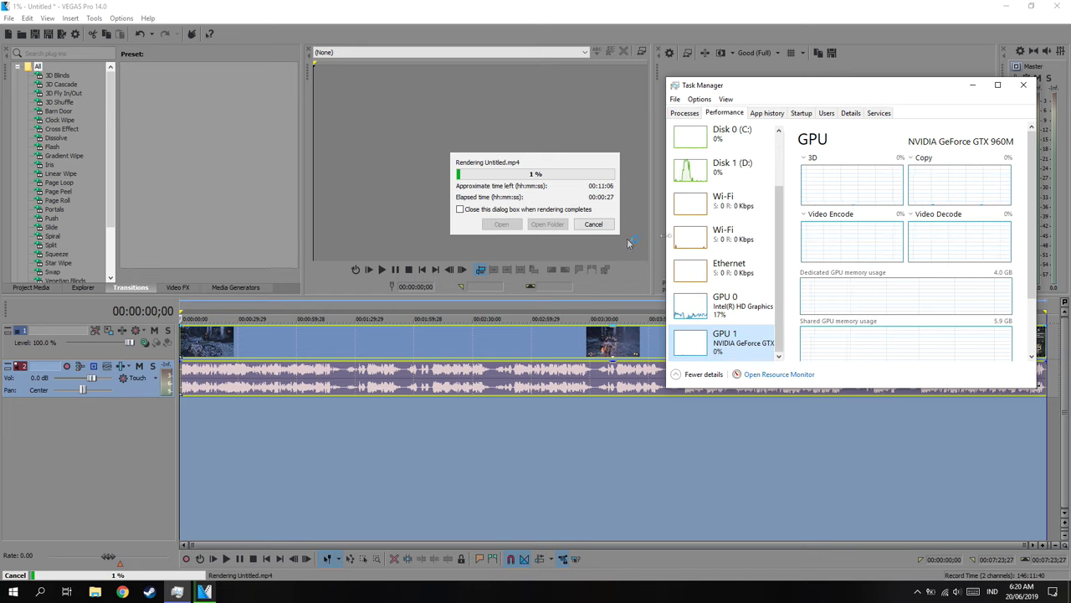
Shorten the Task Manager window and move it lower so the video preview is less covered
drag(928, 79, 927, 329)
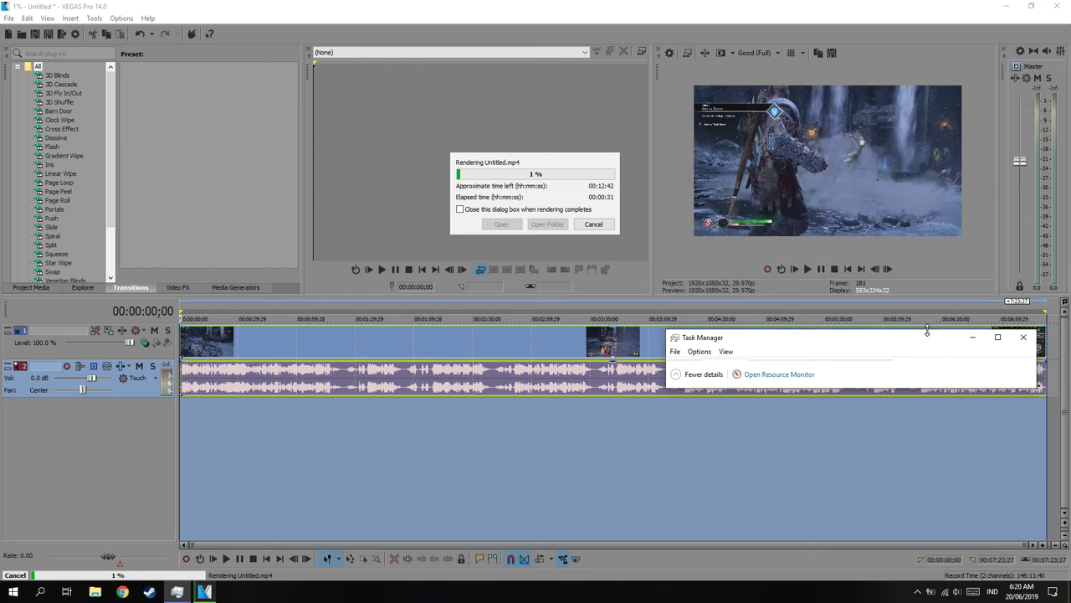
drag(890, 331, 891, 137)
scroll(744, 336, down, 1)
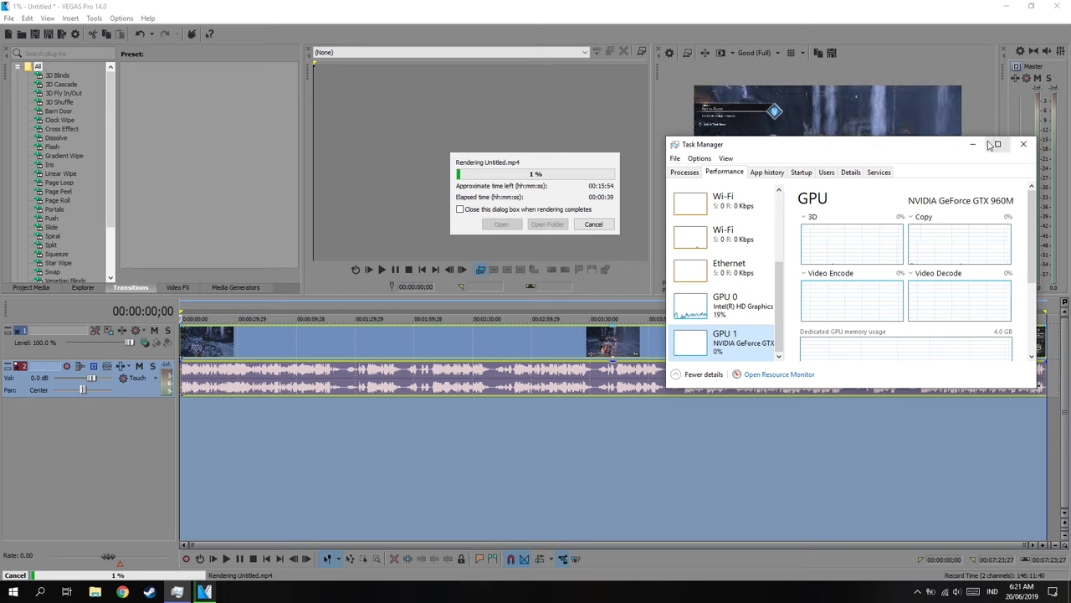
drag(820, 149, 846, 234)
Check the CPU, disk and GPU entries in Task Manager again as the render progresses
scroll(747, 329, up, 3)
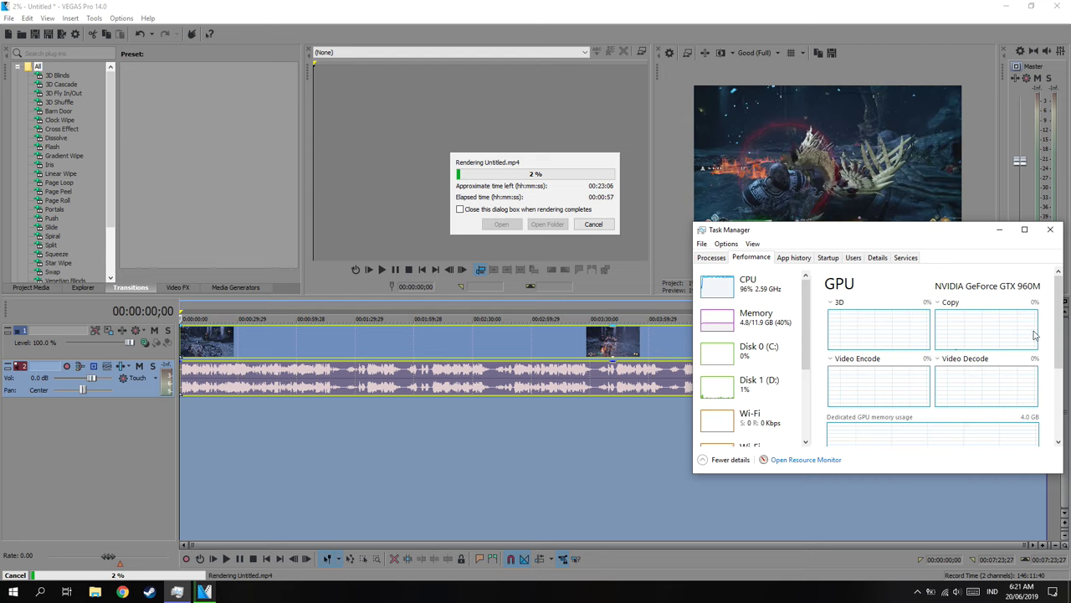
mouse_move(1061, 341)
mouse_down()
mouse_move(1062, 407)
mouse_move(1058, 334)
mouse_up()
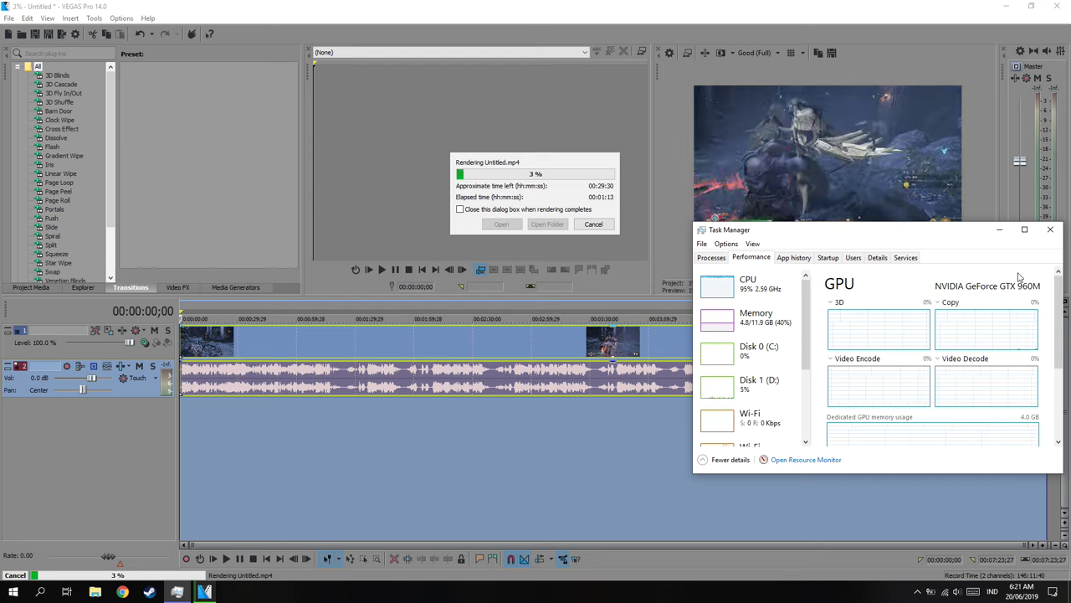
drag(808, 344, 831, 447)
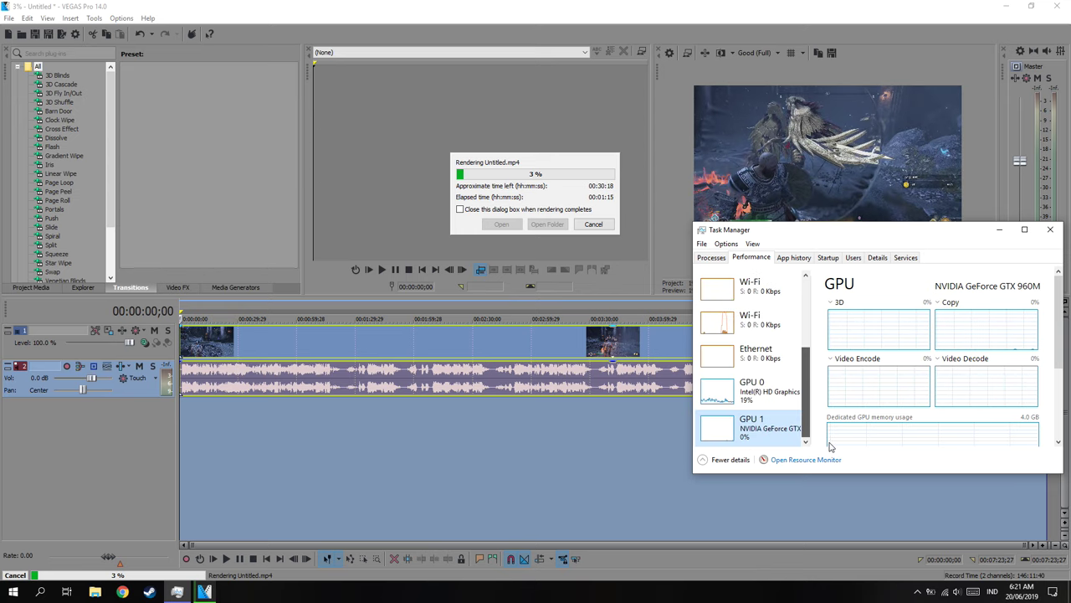